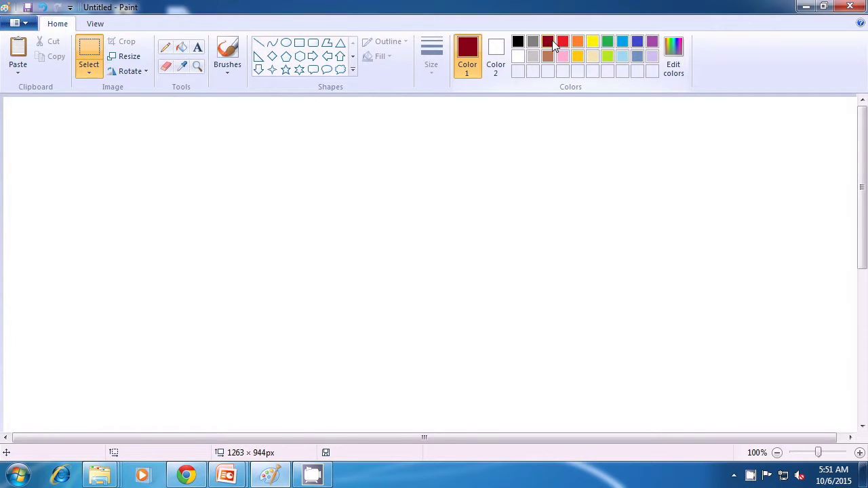
Draw a triangular roof with the Line tool at the second-thickest size, using dark red for both slopes and black for the base.
click(431, 64)
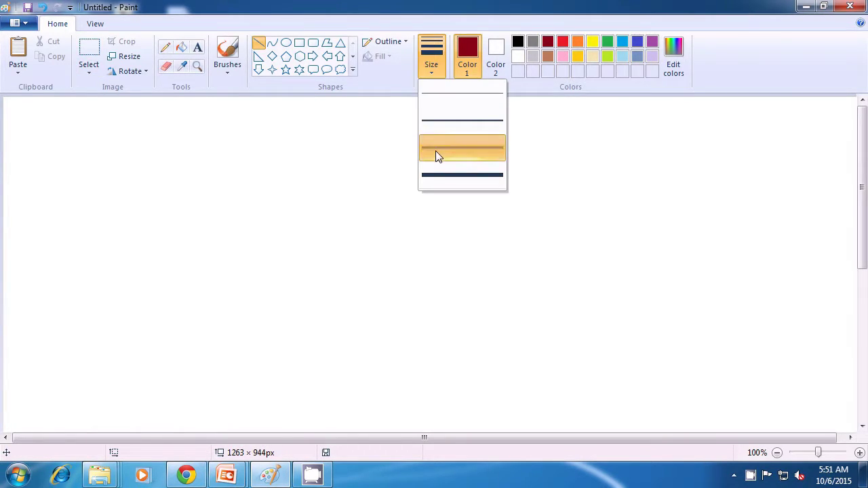
click(435, 151)
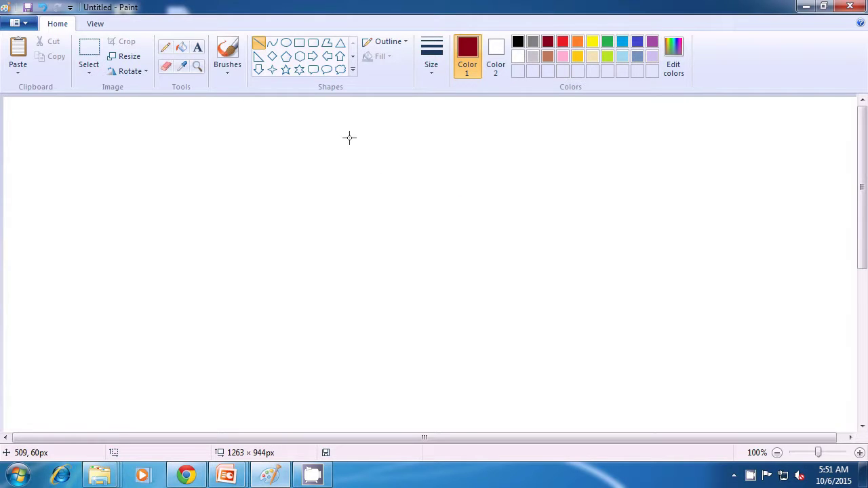
drag(354, 138, 284, 208)
drag(355, 139, 422, 207)
click(468, 199)
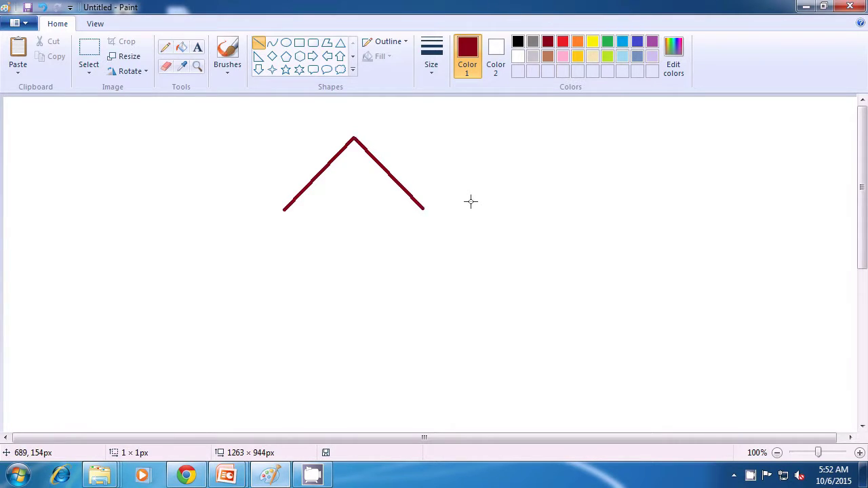
click(517, 42)
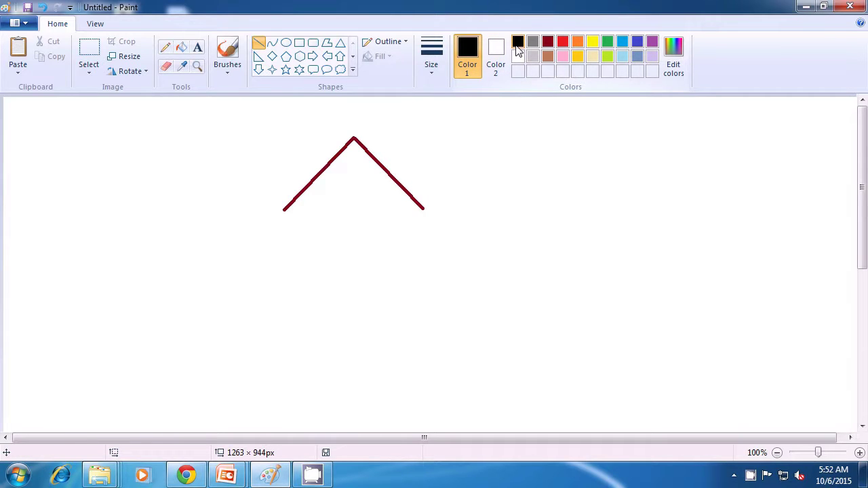
drag(284, 210, 423, 209)
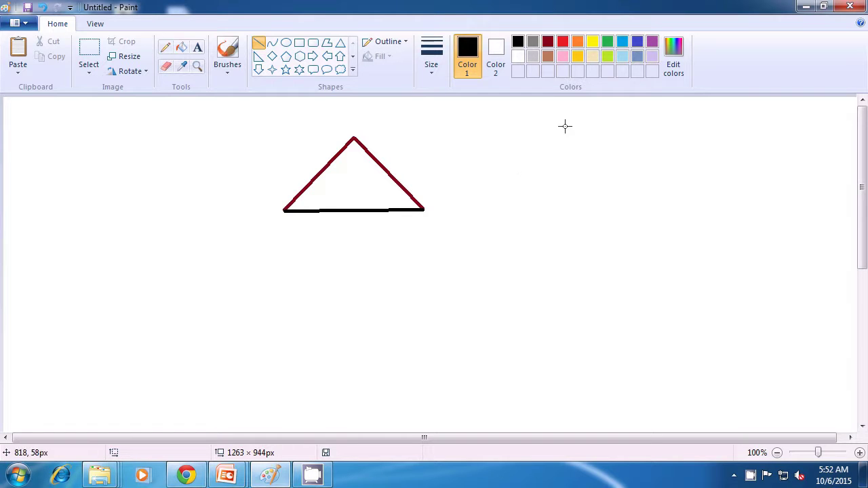
Draw two vertical indigo walls down from the roof's ends and join their lower ends with a green line.
click(637, 42)
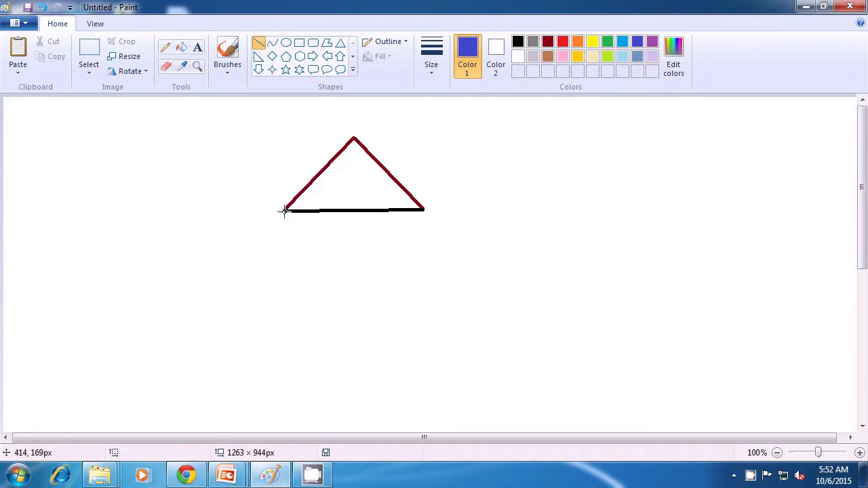
drag(284, 209, 284, 339)
click(315, 332)
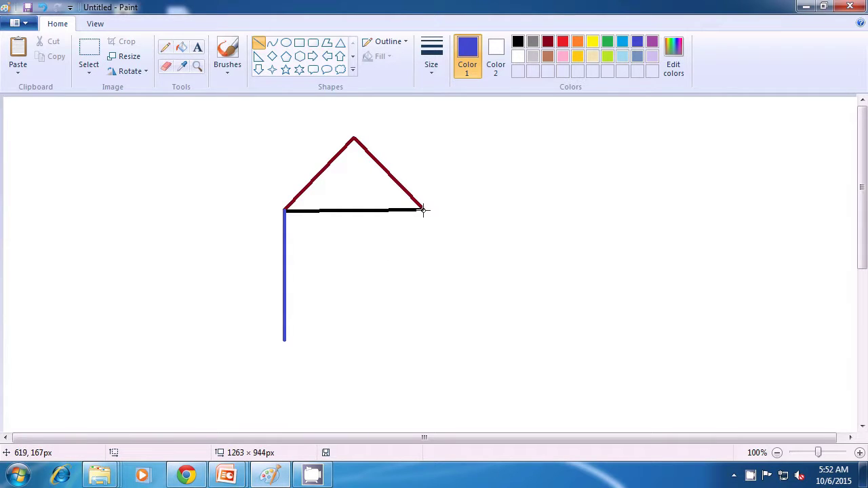
drag(423, 209, 423, 335)
click(493, 331)
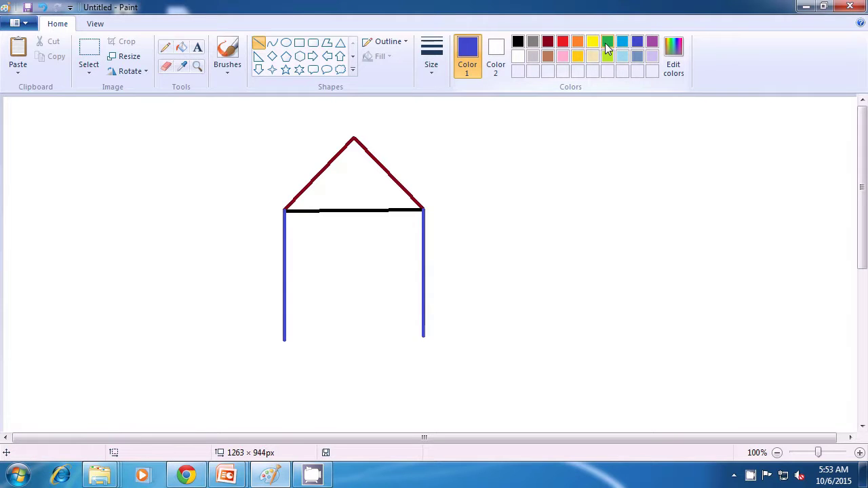
click(607, 44)
drag(283, 340, 424, 338)
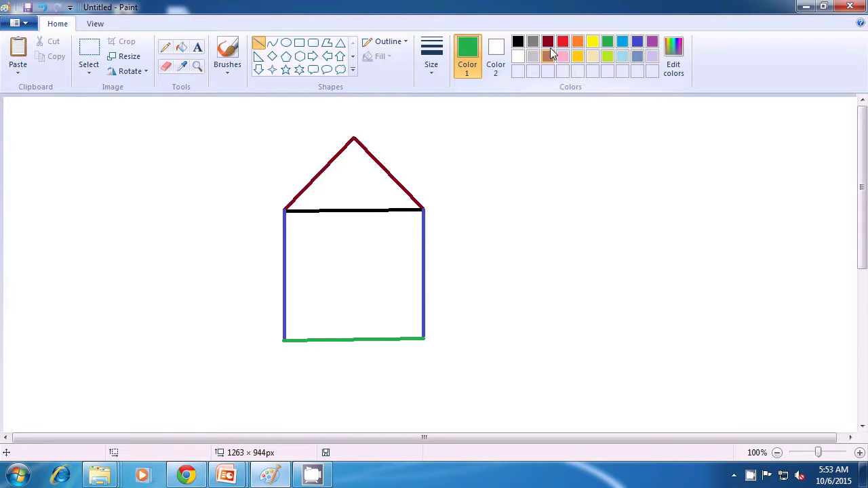
Draw a small upright rectangular window about 48 px tall in dark red beside the house's left wall.
click(547, 43)
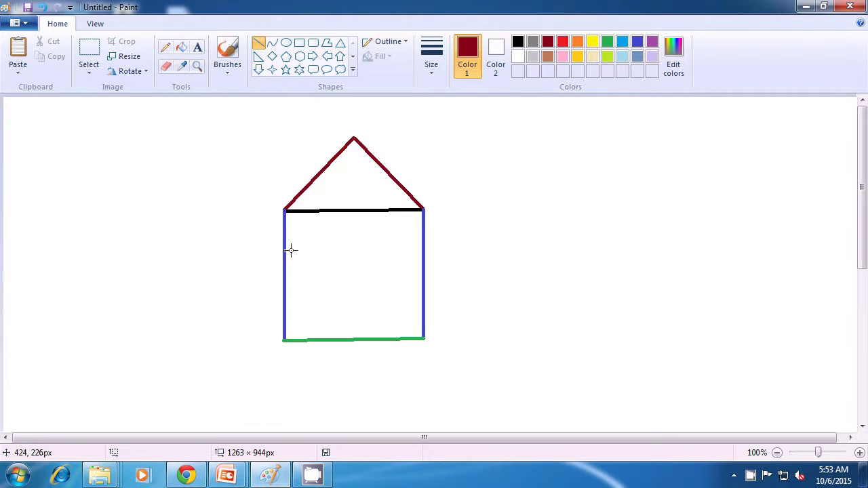
drag(291, 251, 291, 285)
drag(291, 250, 309, 251)
drag(309, 251, 308, 282)
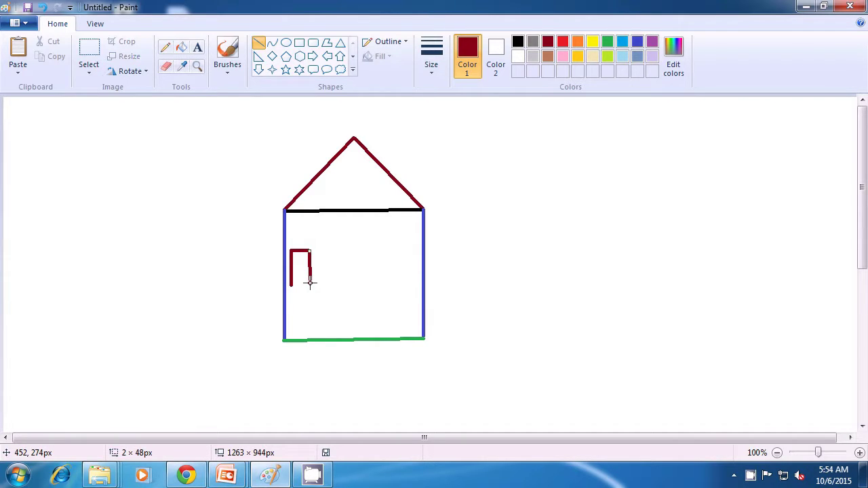
click(332, 281)
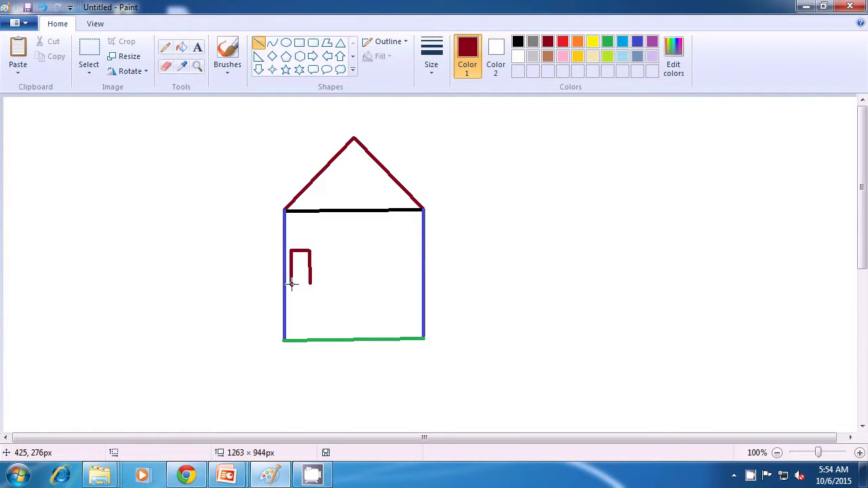
drag(293, 285, 309, 284)
Draw a matching dark red rectangular window from four lines beside the house's right wall.
drag(402, 247, 417, 249)
drag(417, 248, 417, 278)
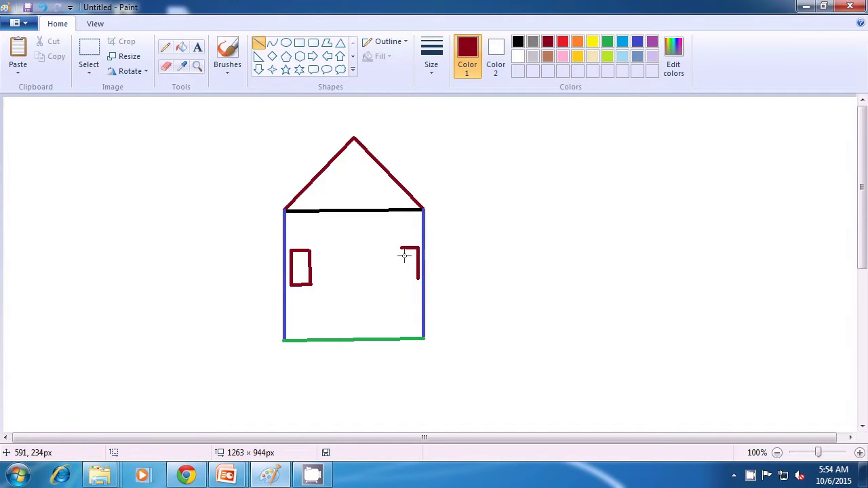
drag(400, 248, 400, 278)
drag(404, 278, 419, 278)
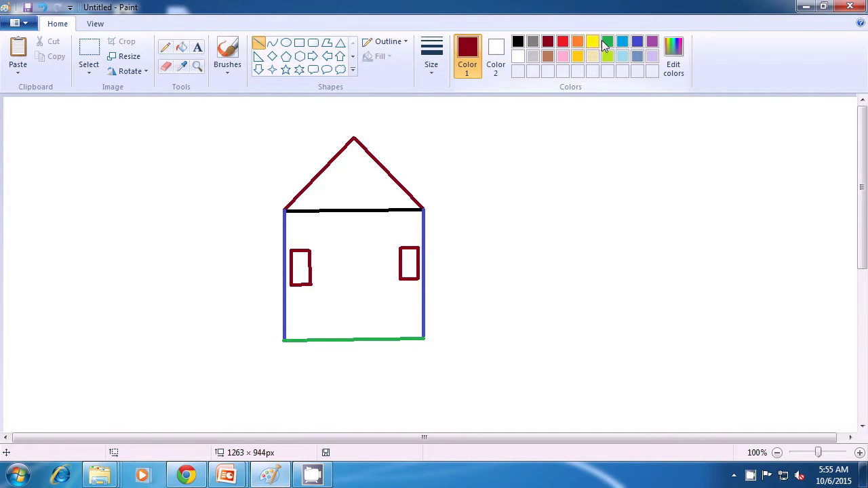
Draw two vertical green bars inside the left window, one at the second-thinnest line size and one at the second-thickest.
click(608, 41)
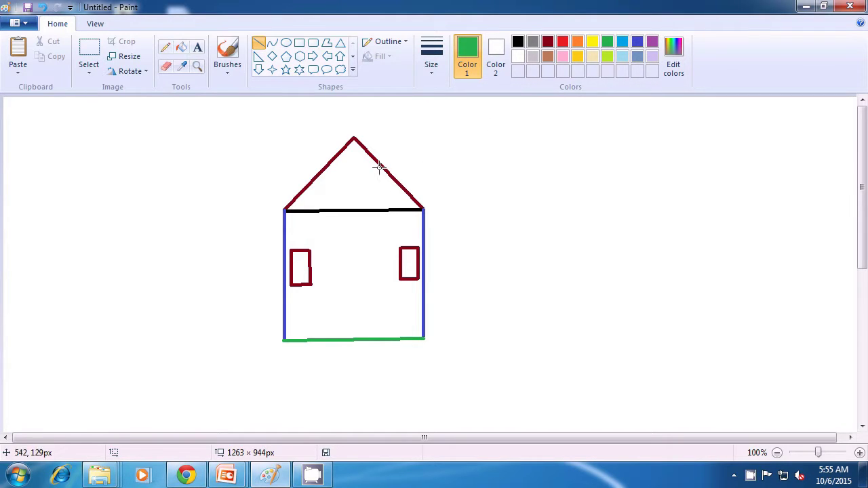
click(427, 70)
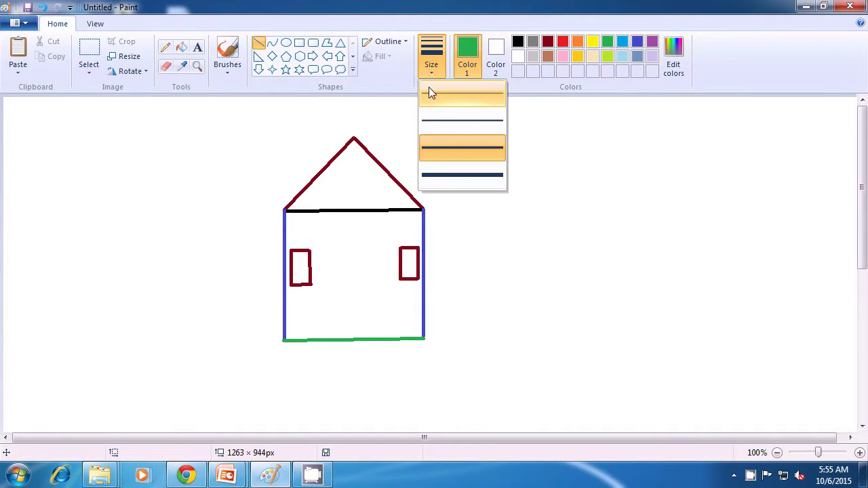
click(432, 122)
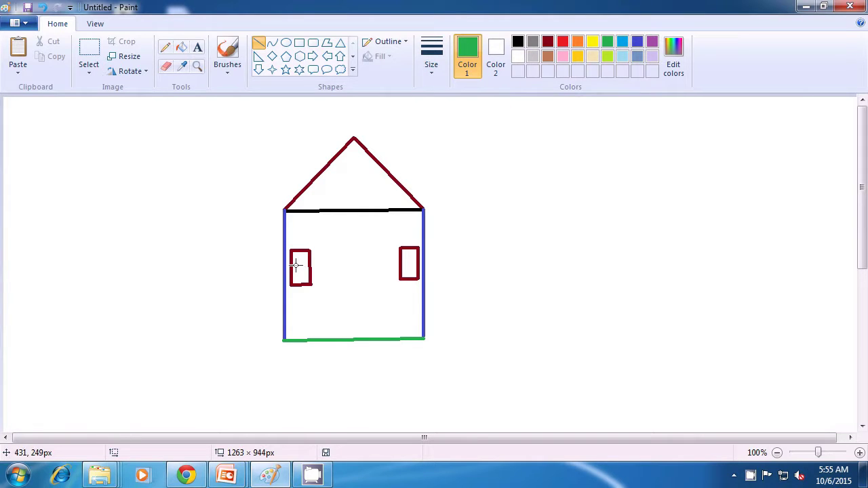
drag(296, 260, 297, 277)
click(319, 271)
click(434, 81)
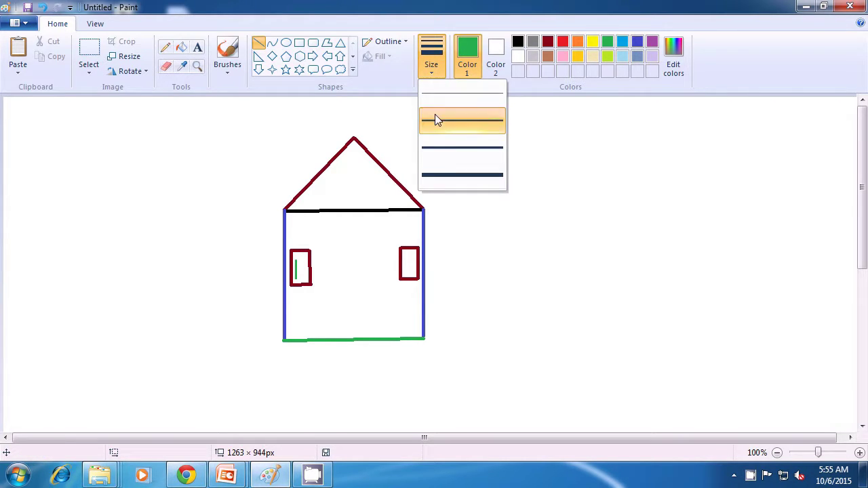
click(442, 157)
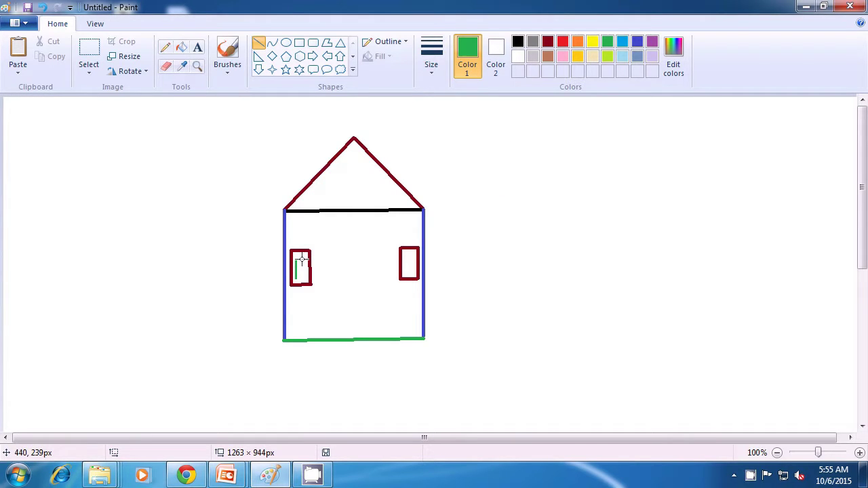
drag(301, 258, 303, 277)
click(348, 266)
Draw three vertical green bars inside the right window at the second-thinnest, second-thickest and thinnest line sizes, from left to right.
click(429, 72)
click(437, 126)
drag(403, 254, 404, 272)
click(482, 265)
click(429, 67)
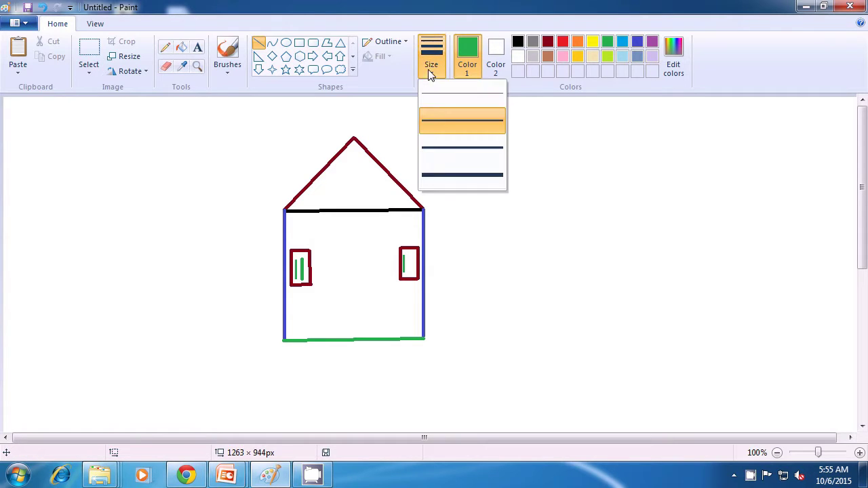
click(449, 144)
drag(408, 256, 409, 272)
click(473, 261)
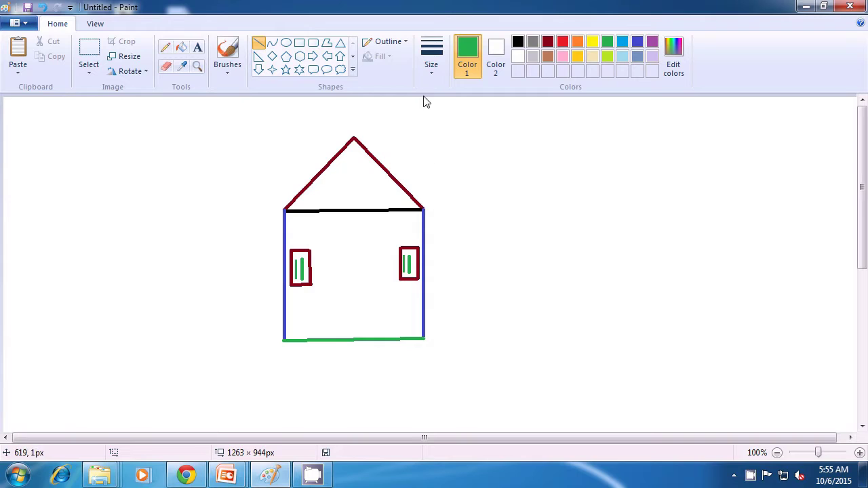
click(431, 69)
click(433, 94)
drag(413, 257, 412, 275)
click(475, 259)
Draw a yellow rectangular door about 61 px tall at the middle of the house's base, using the second-thickest line size.
click(592, 42)
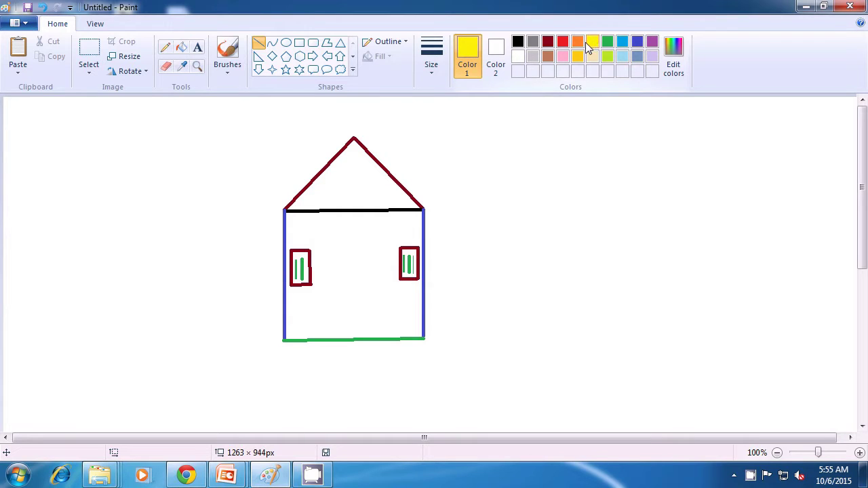
click(434, 71)
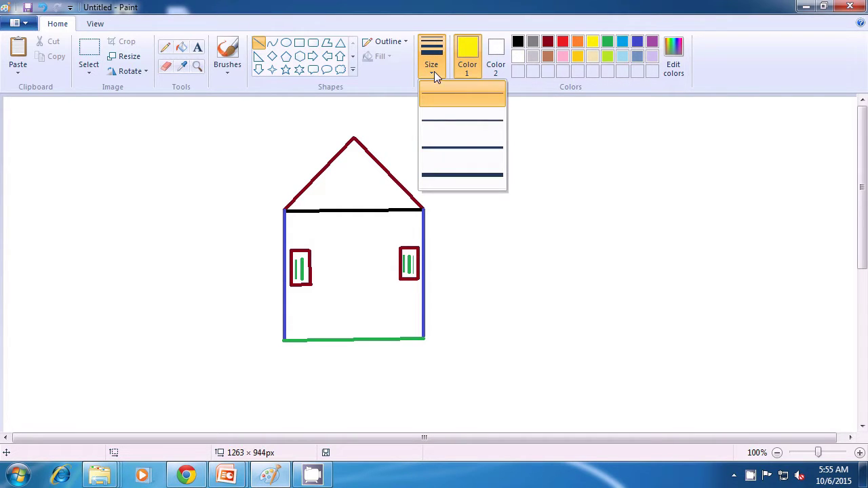
click(439, 147)
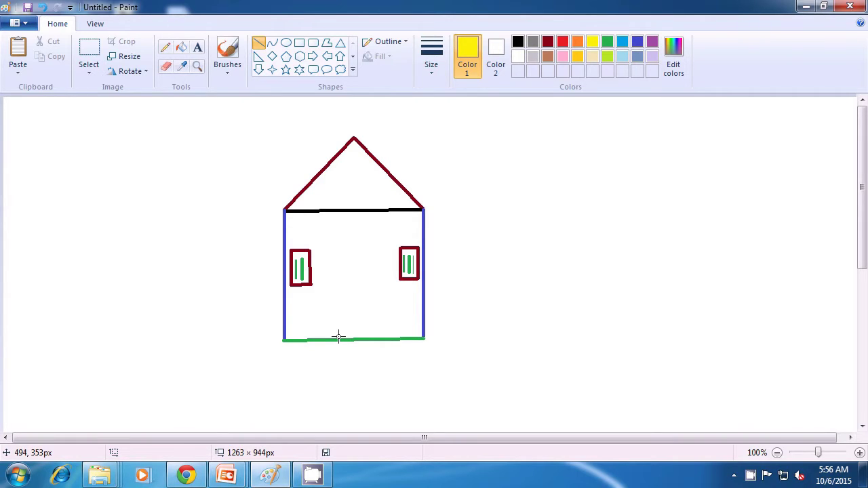
drag(338, 337, 340, 290)
click(359, 301)
drag(339, 295, 372, 337)
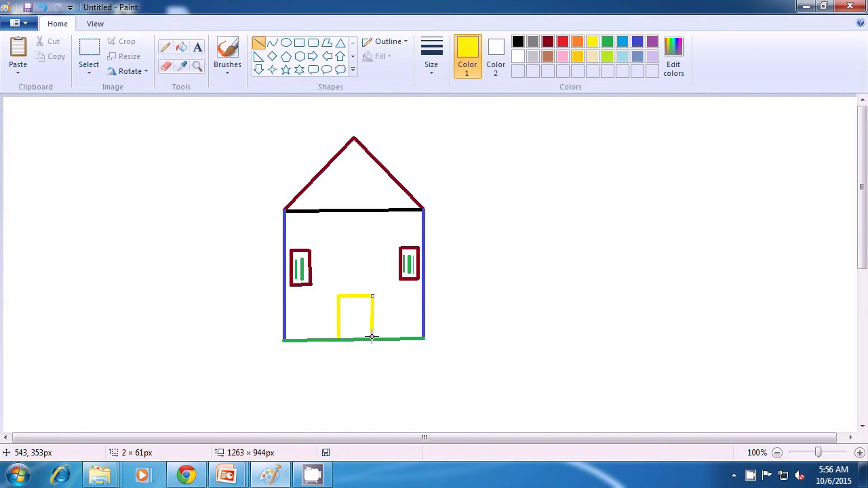
click(402, 321)
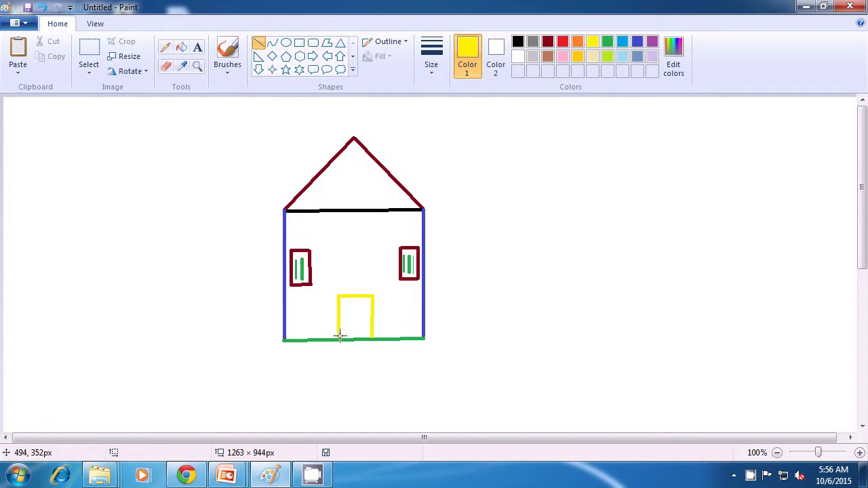
drag(341, 336, 371, 337)
click(480, 345)
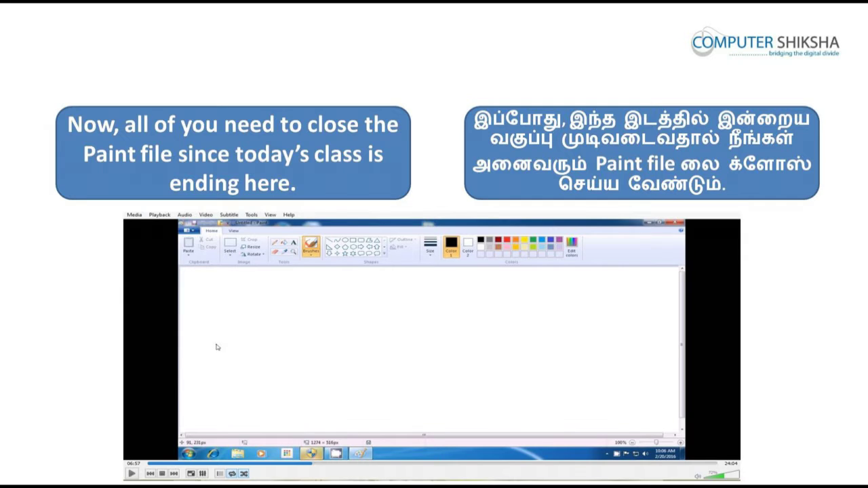